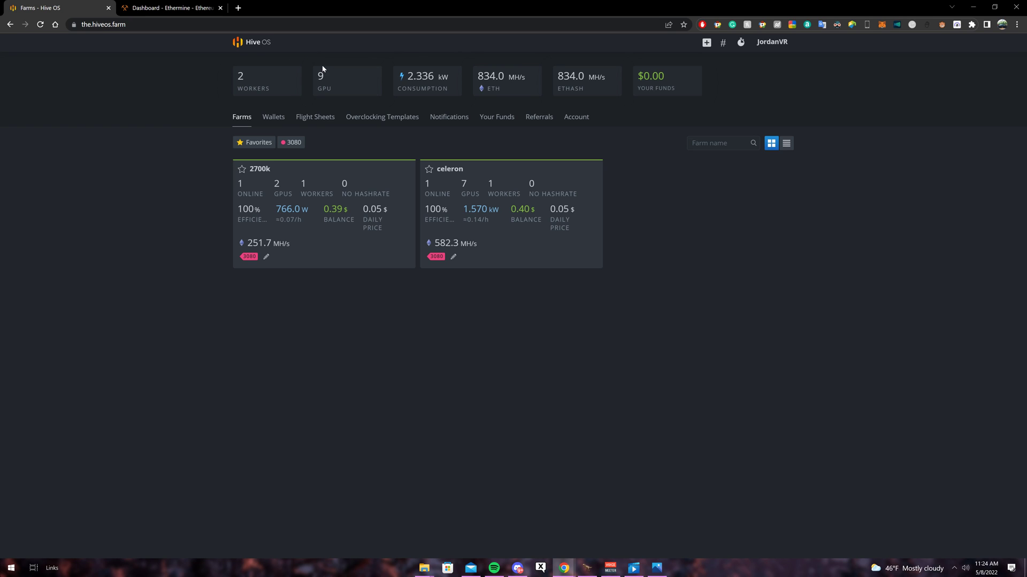
# Step: Toggle the farm summary between GPU count/daily cost and power, then open the 2700k farm
pyautogui.click(369, 85)
pyautogui.click(401, 76)
pyautogui.click(403, 75)
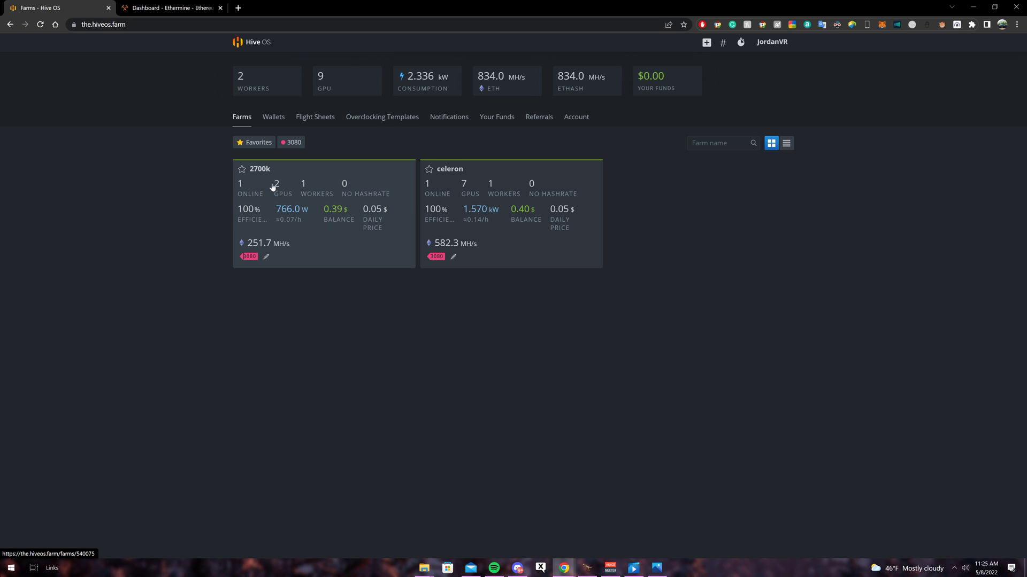
pyautogui.click(309, 221)
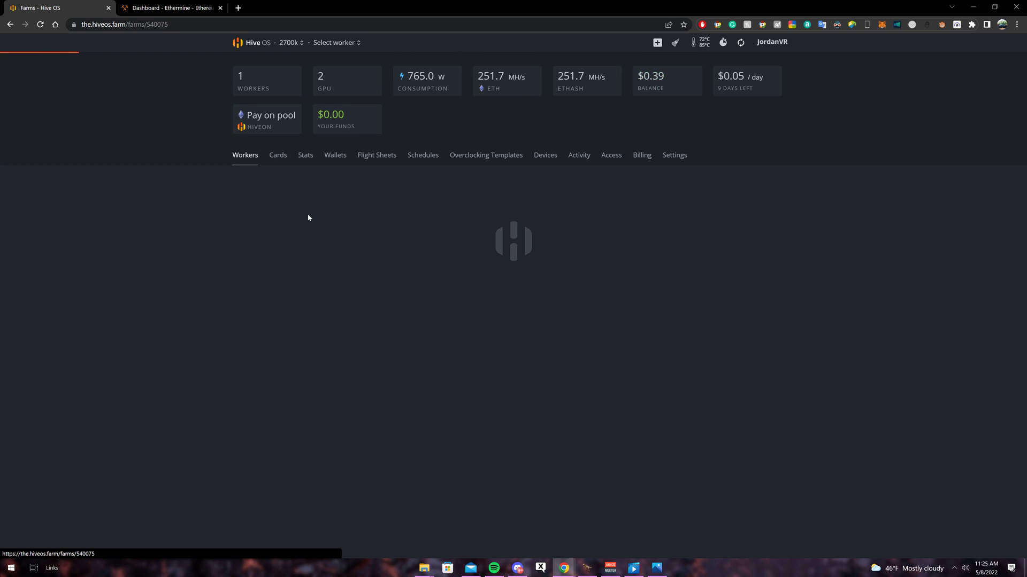
# Step: Start a new flight sheet with coin ETH and the metamask wallet
pyautogui.click(384, 157)
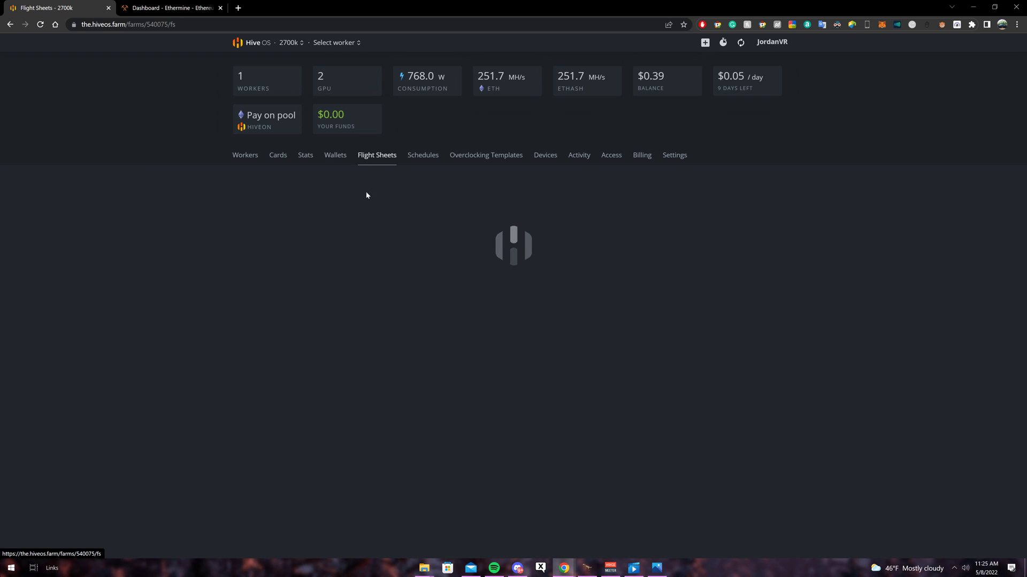
pyautogui.click(295, 223)
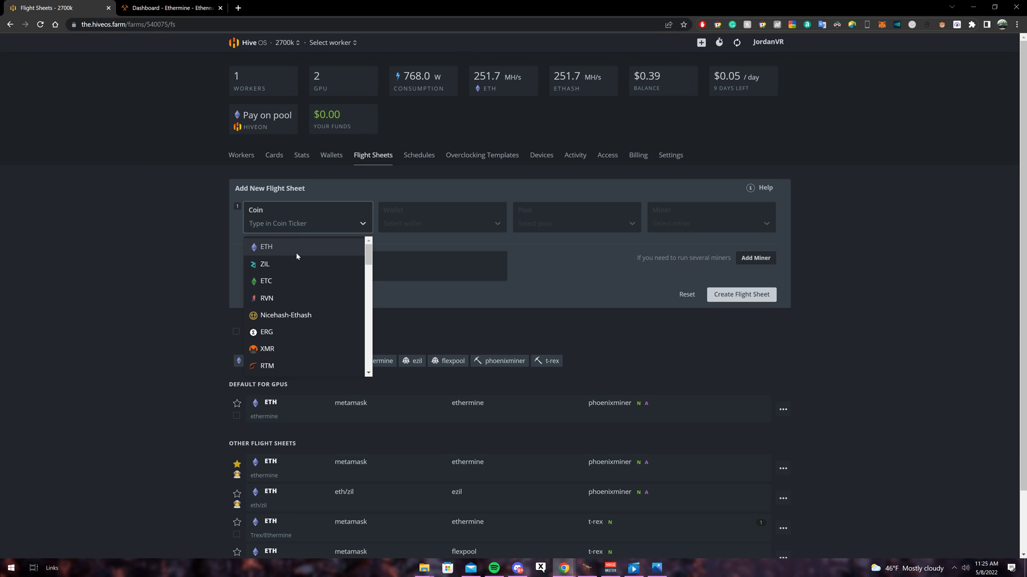
pyautogui.click(295, 249)
pyautogui.click(441, 223)
# Step: Set the flight sheet pool to ethermine with the US West server
pyautogui.click(401, 243)
pyautogui.click(554, 223)
pyautogui.write('ether')
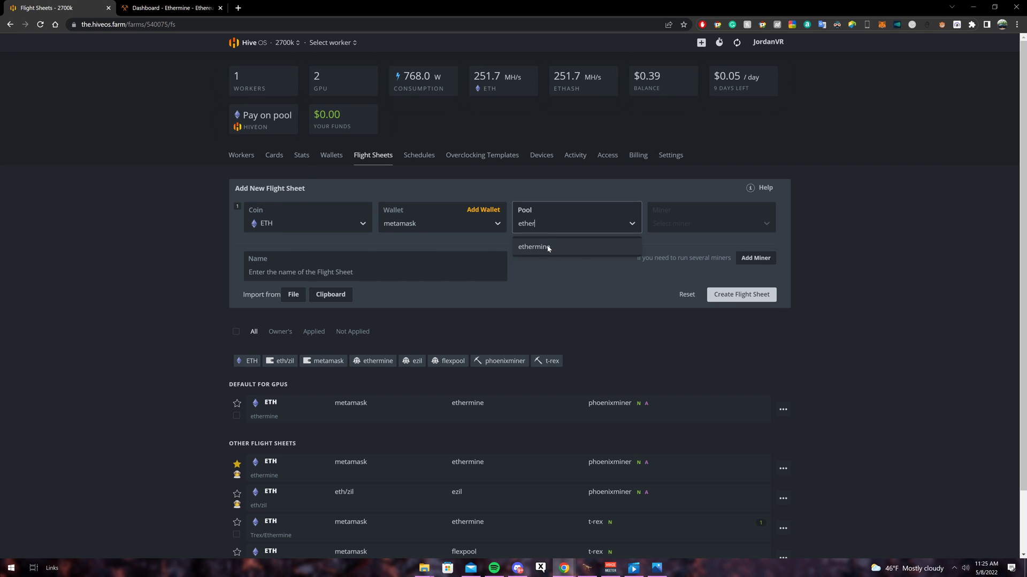
pyautogui.click(551, 246)
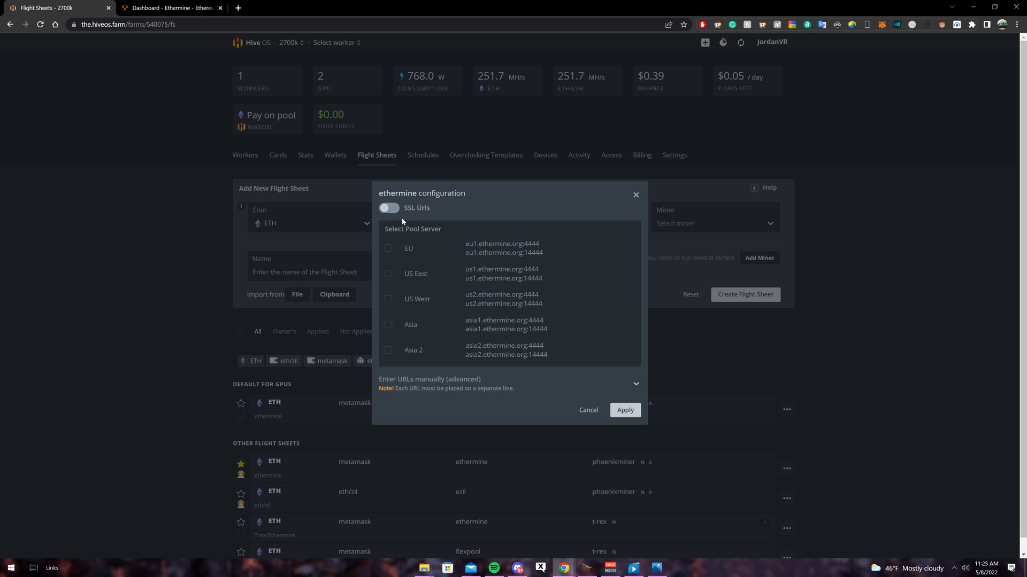
pyautogui.click(428, 305)
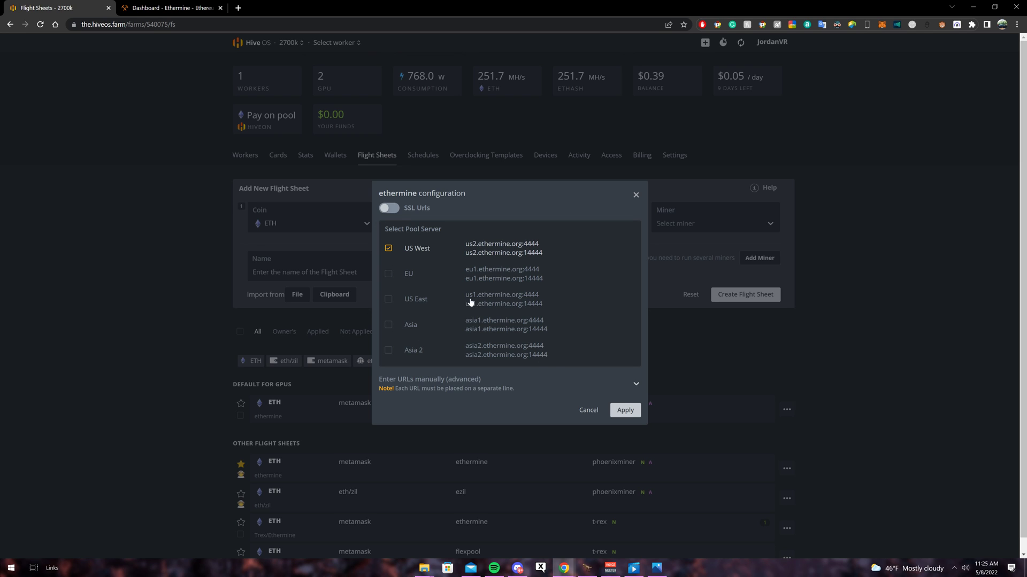
pyautogui.click(625, 411)
# Step: Choose NBMiner with its default configuration and create the flight sheet
pyautogui.click(694, 225)
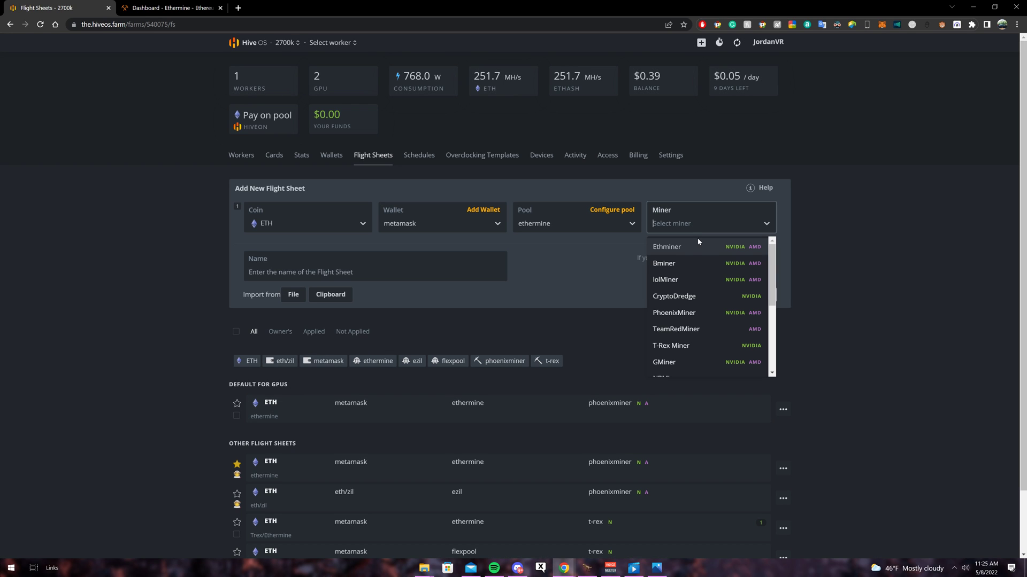
pyautogui.write('nb')
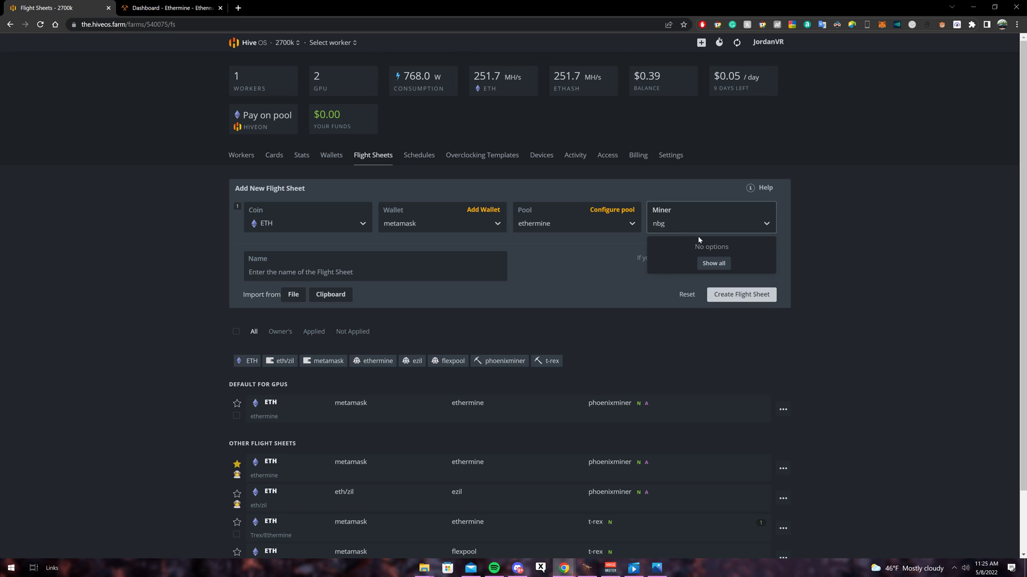
pyautogui.click(699, 246)
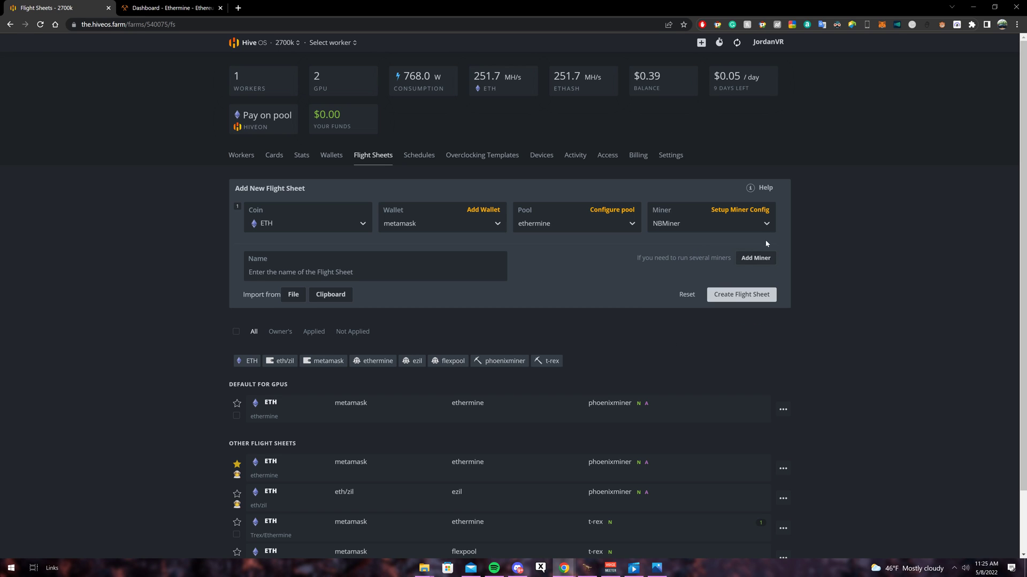
pyautogui.click(750, 210)
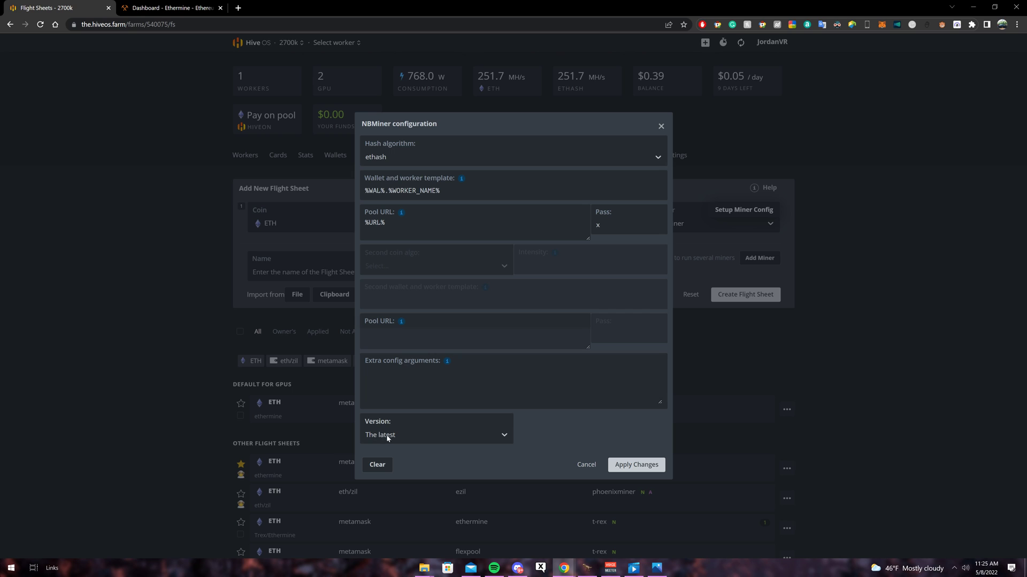
pyautogui.click(636, 464)
pyautogui.click(727, 295)
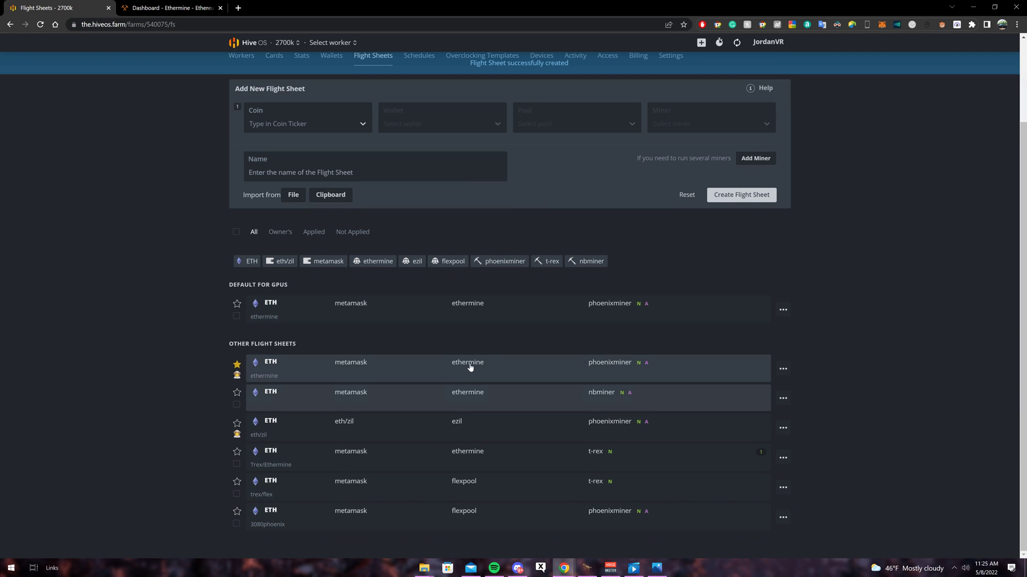
pyautogui.scroll(3, 482, 375)
# Step: Select worker 2700k from the worker list and view its flight sheets
pyautogui.click(329, 43)
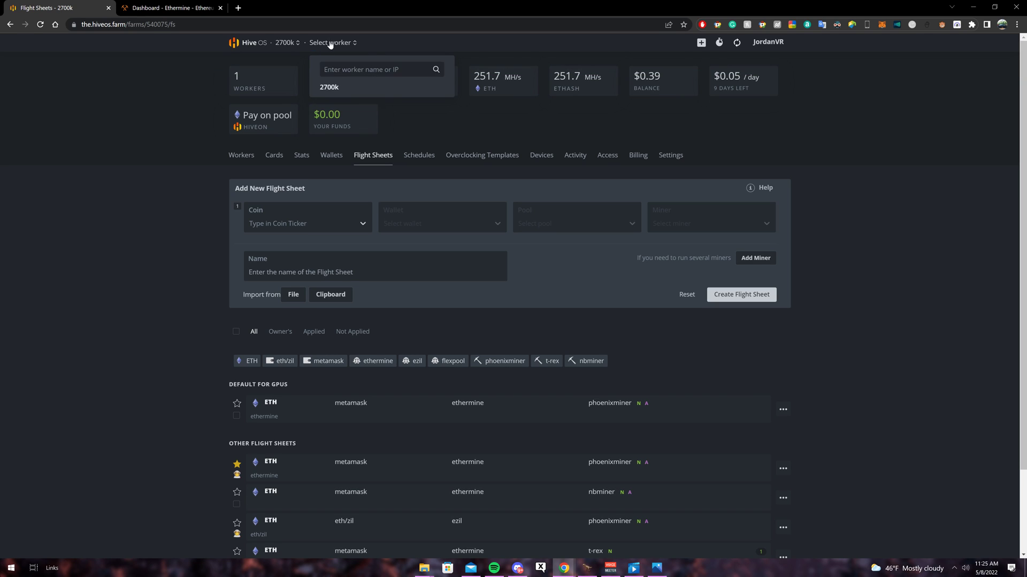
pyautogui.click(329, 87)
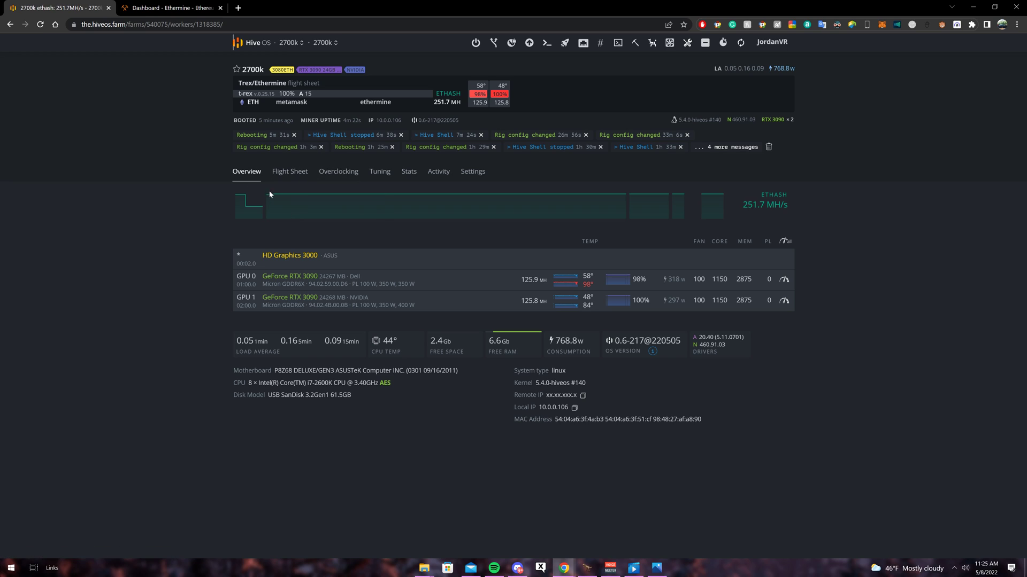
pyautogui.click(287, 173)
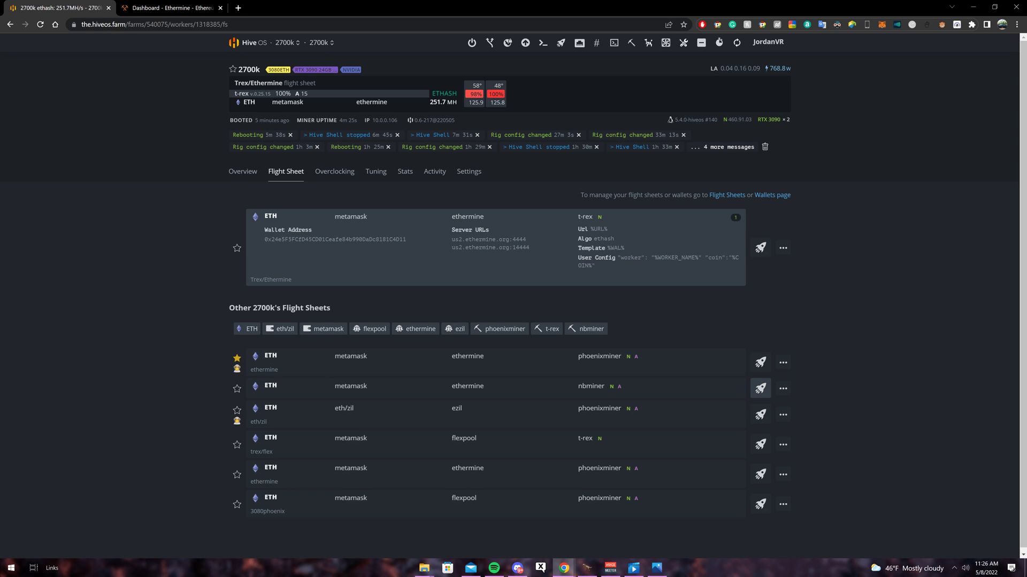
# Step: Apply the NBMiner ETH flight sheet to the 2700k worker
pyautogui.click(760, 388)
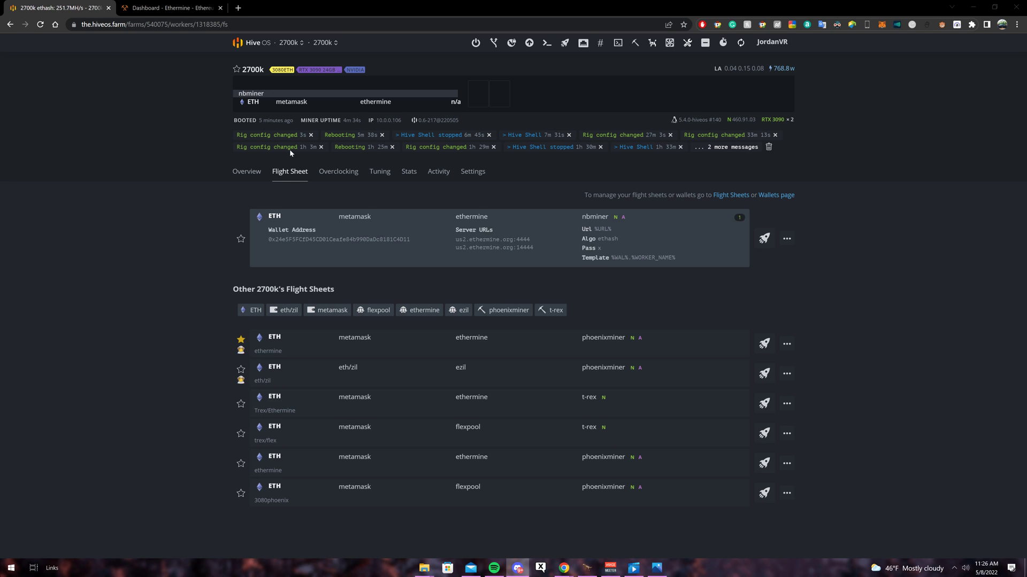
# Step: Bring up the Remote Access options for the 2700k rig
pyautogui.click(619, 44)
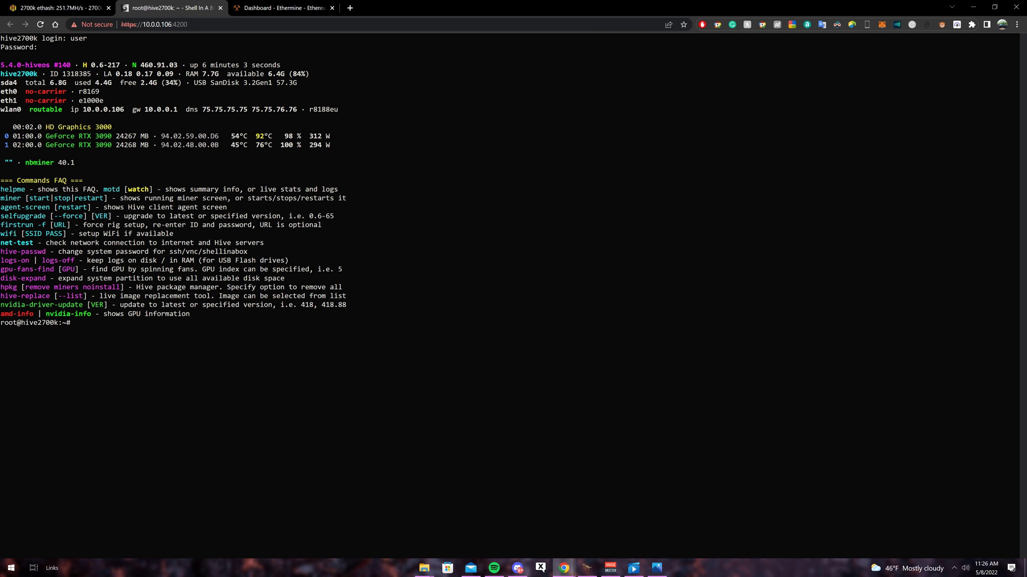
# Step: Paste the NBMiner 41.0 wget/tar/cp update command into the terminal and run it
pyautogui.rightClick(263, 285)
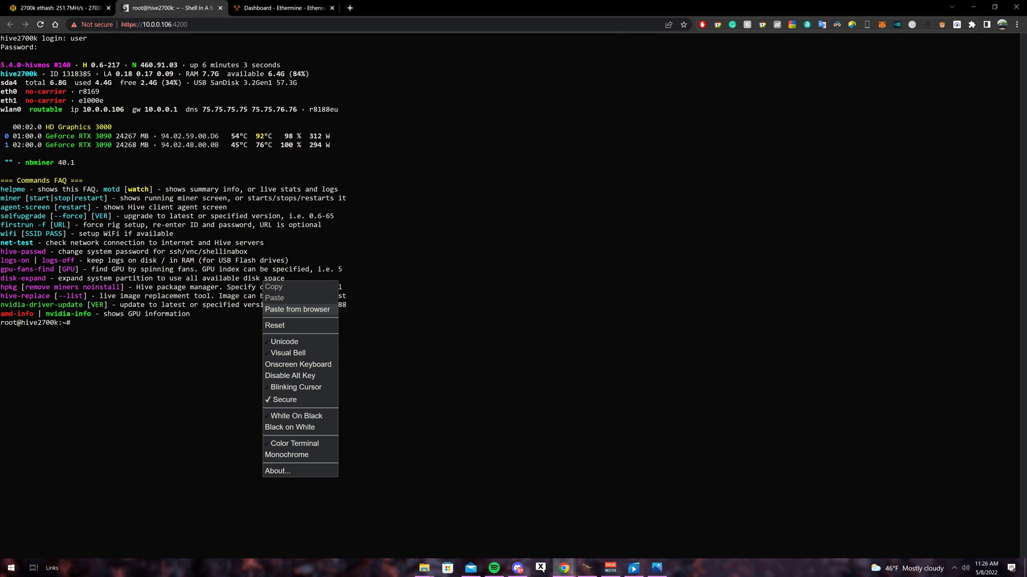
pyautogui.click(296, 309)
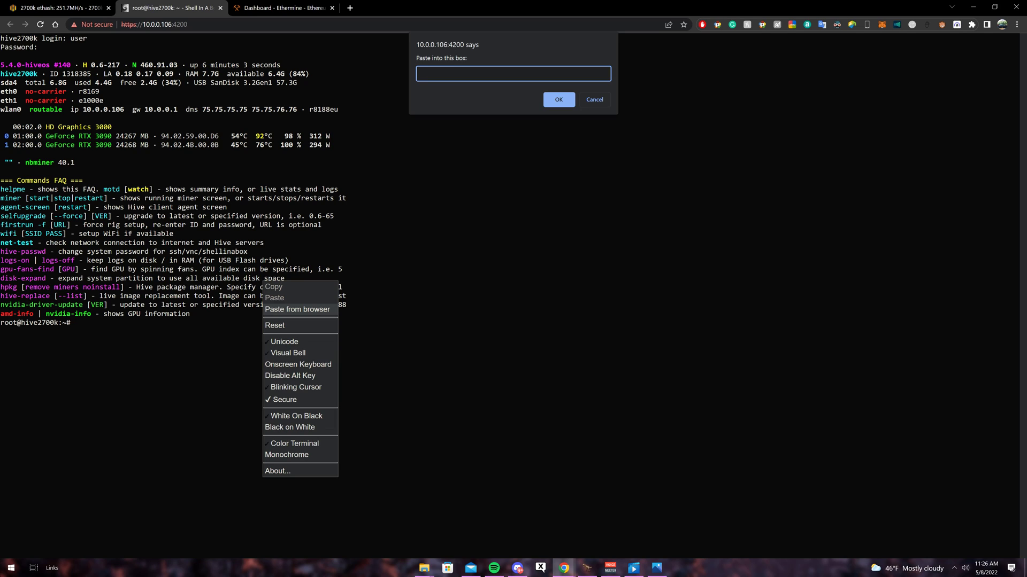
pyautogui.rightClick(451, 74)
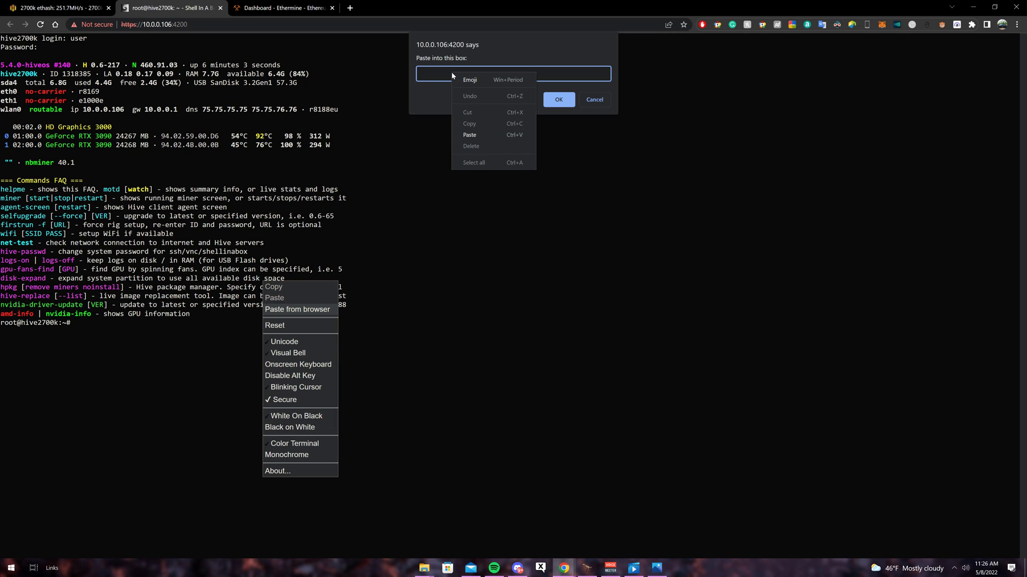
pyautogui.click(470, 136)
pyautogui.moveTo(481, 73); pyautogui.dragTo(498, 94)
pyautogui.click(559, 100)
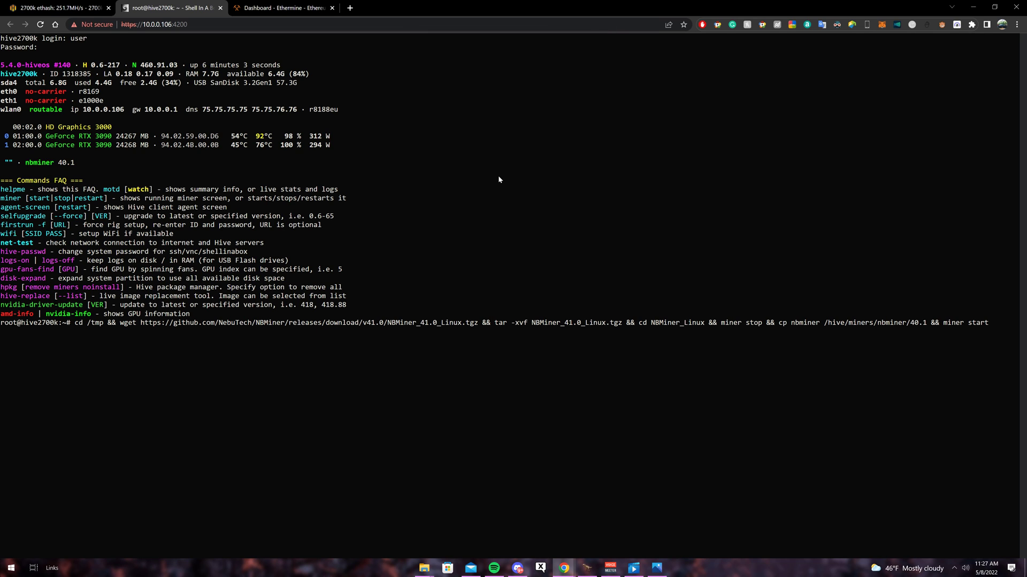
pyautogui.press('Return')
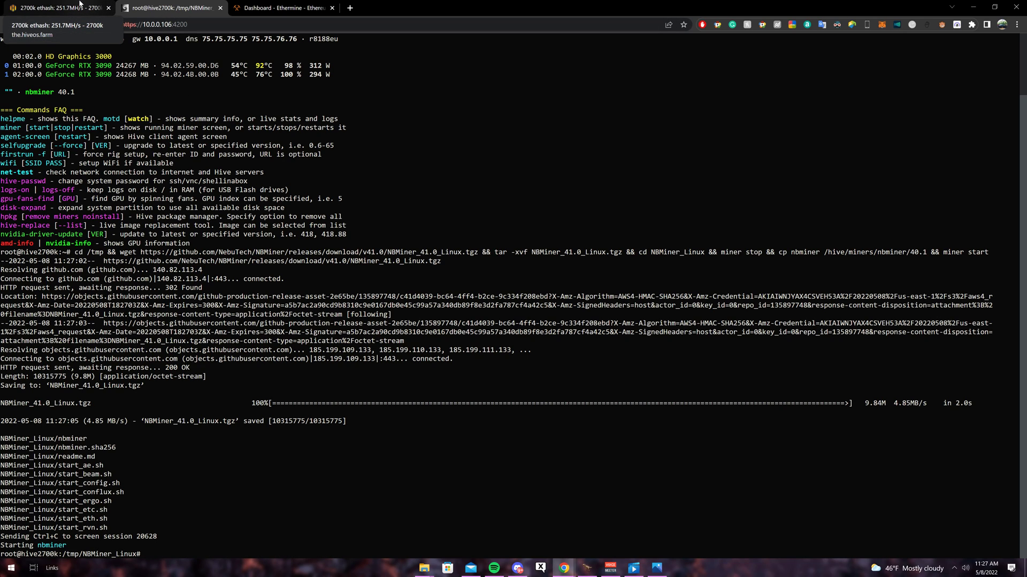
# Step: Check the update's terminal output and the Hive OS 2700k worker page
pyautogui.click(71, 8)
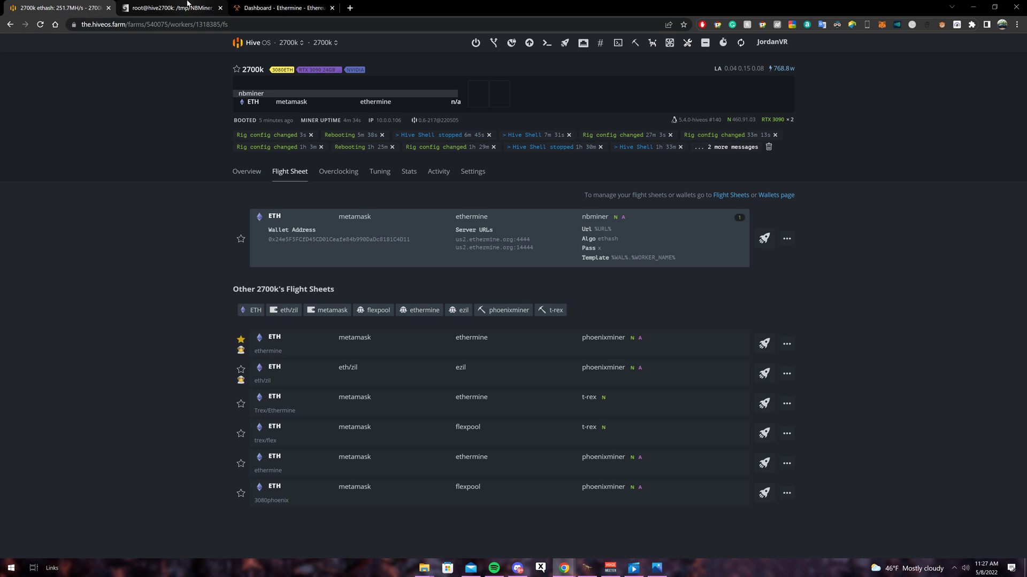
pyautogui.click(187, 7)
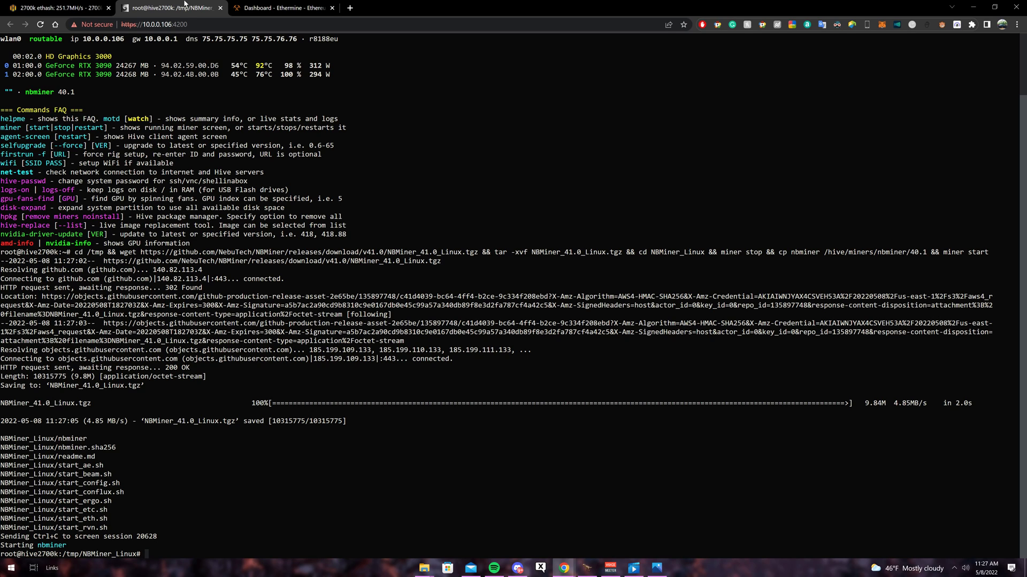
pyautogui.click(60, 7)
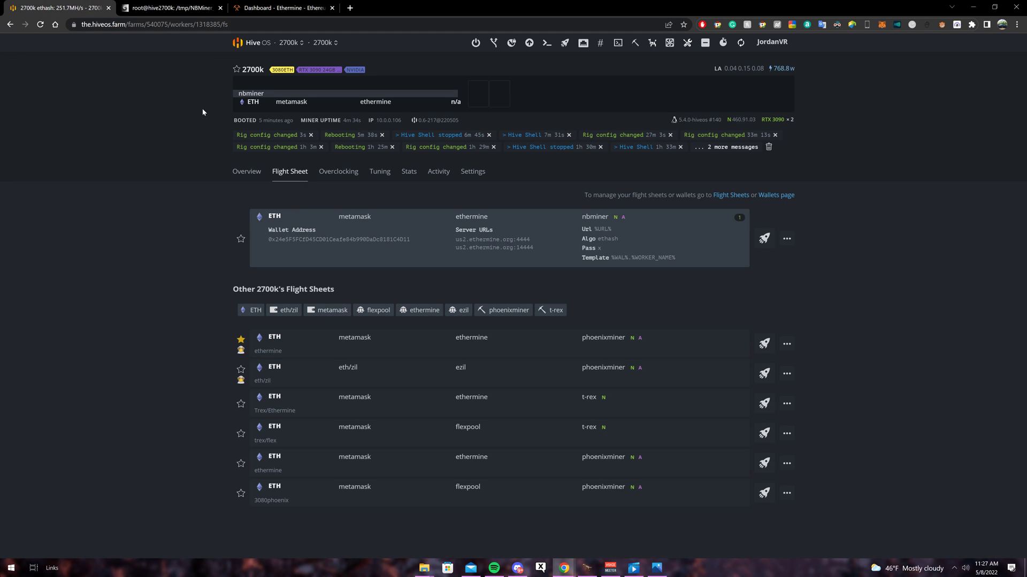
pyautogui.click(241, 44)
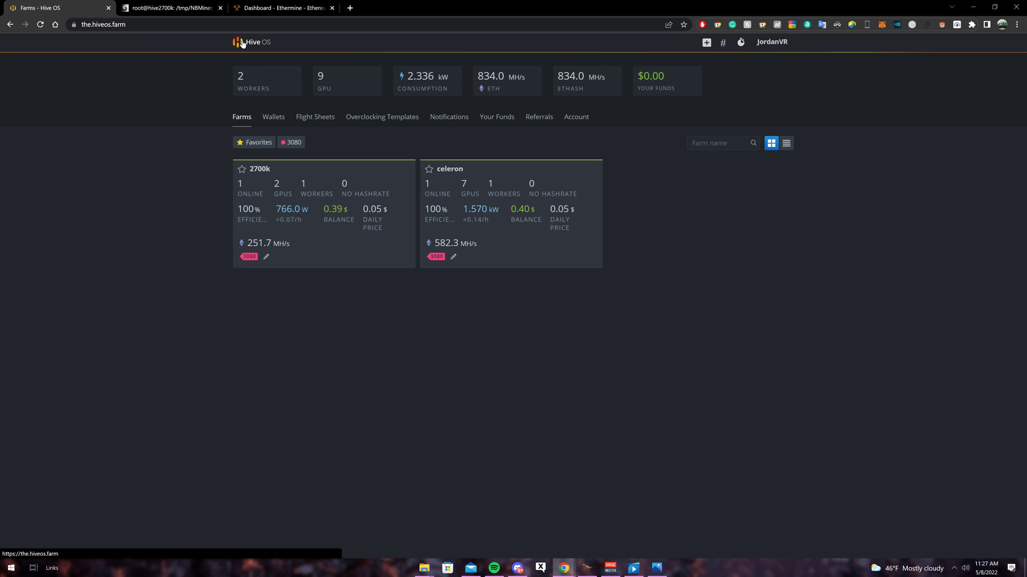